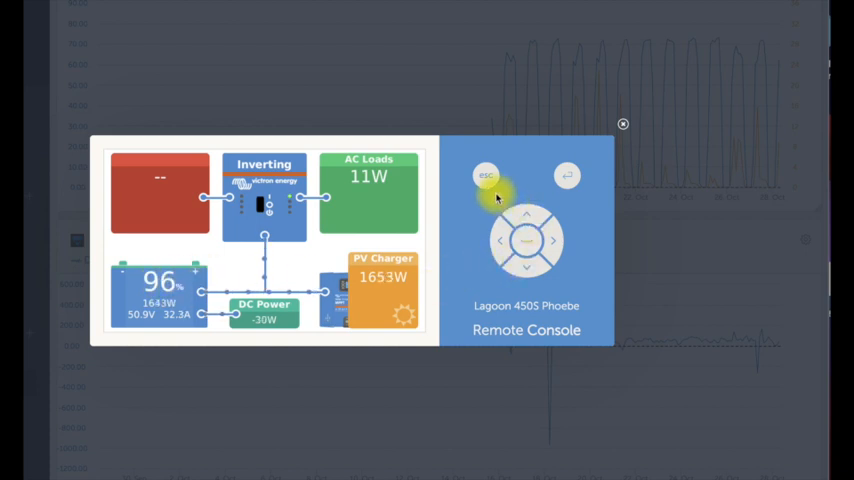
Scroll the remote console device list past LPG, battery and Notifications, landing on Lagoon 450S Solar.
{"action": "left_click", "coordinate": [567, 179]}
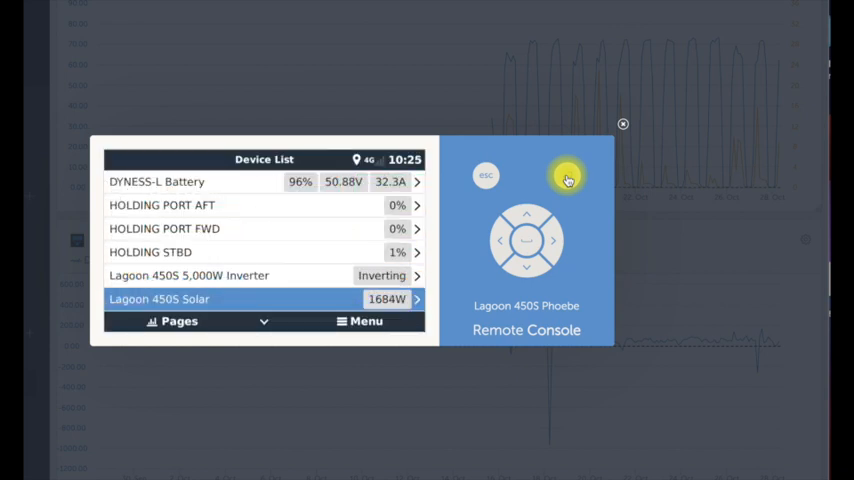
{"action": "key", "text": "Up"}
{"action": "key", "text": "Up"}
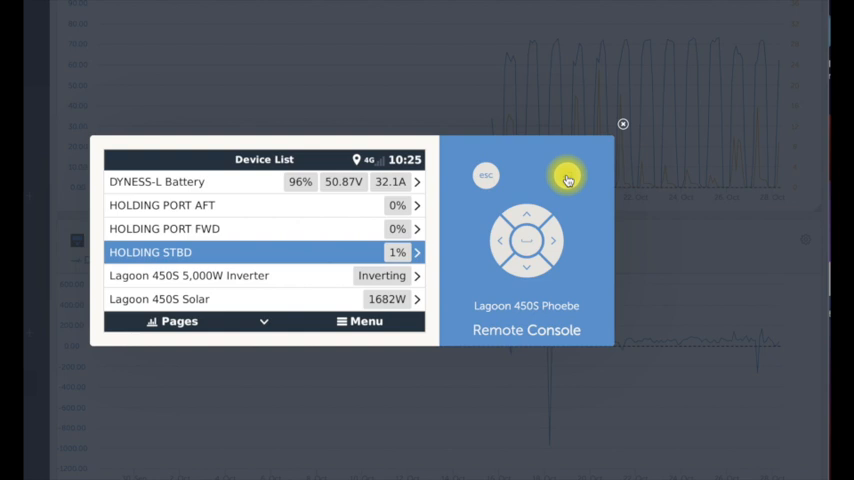
{"action": "key", "text": "Down"}
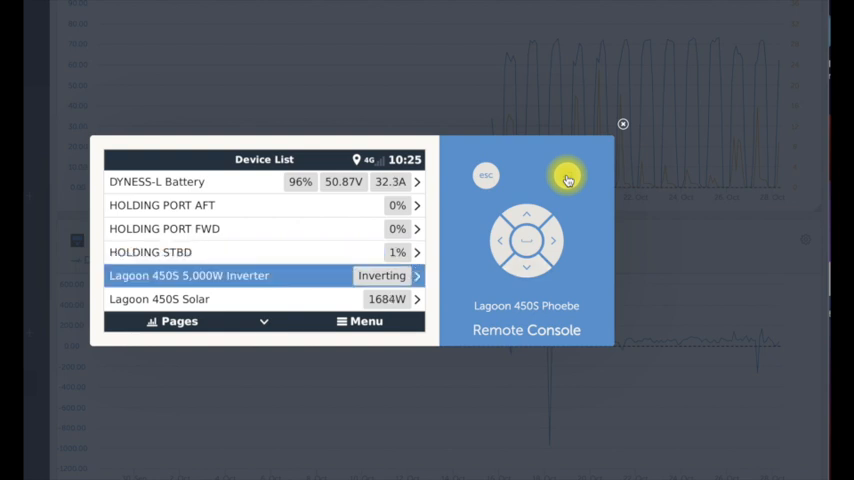
{"action": "key", "text": "Down"}
{"action": "key", "text": "Down"}
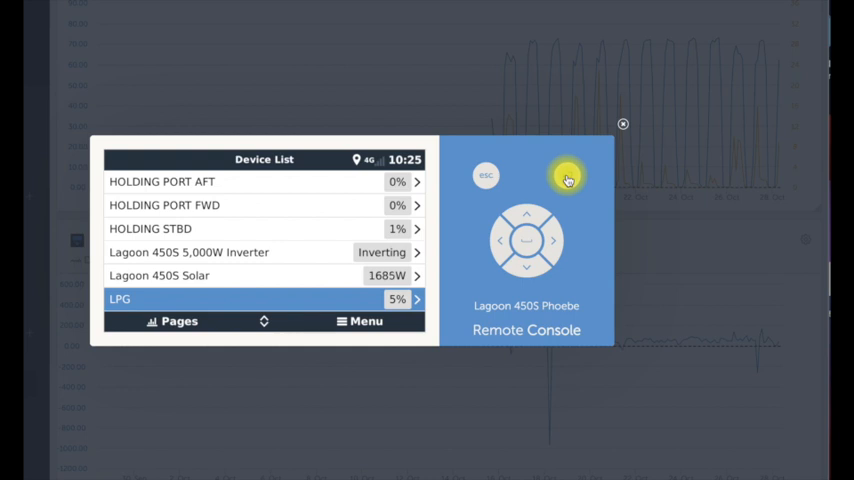
{"action": "key", "text": "Down"}
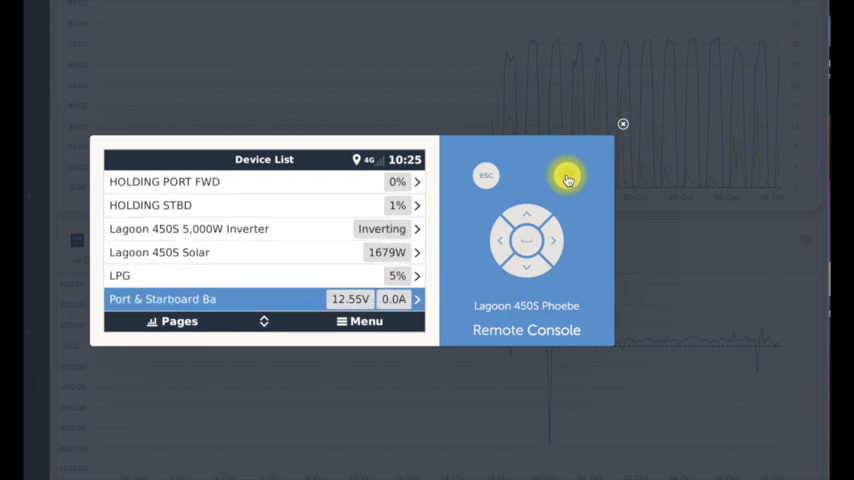
{"action": "key", "text": "Down"}
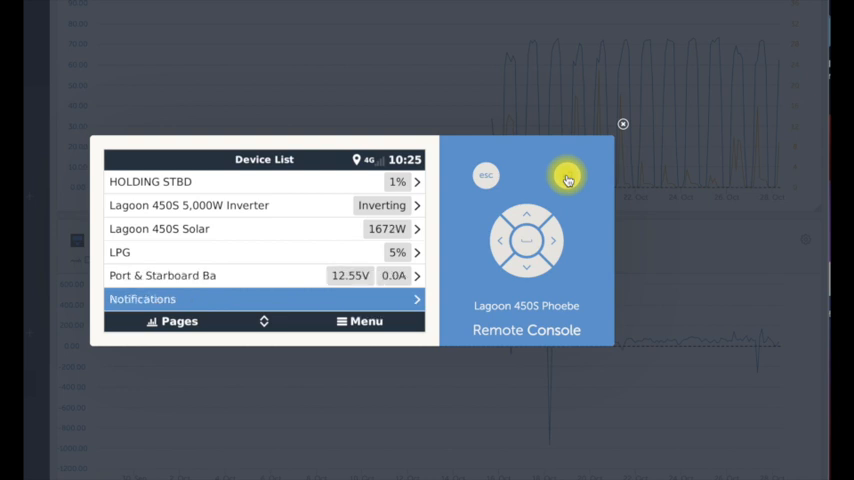
{"action": "key", "text": "Up"}
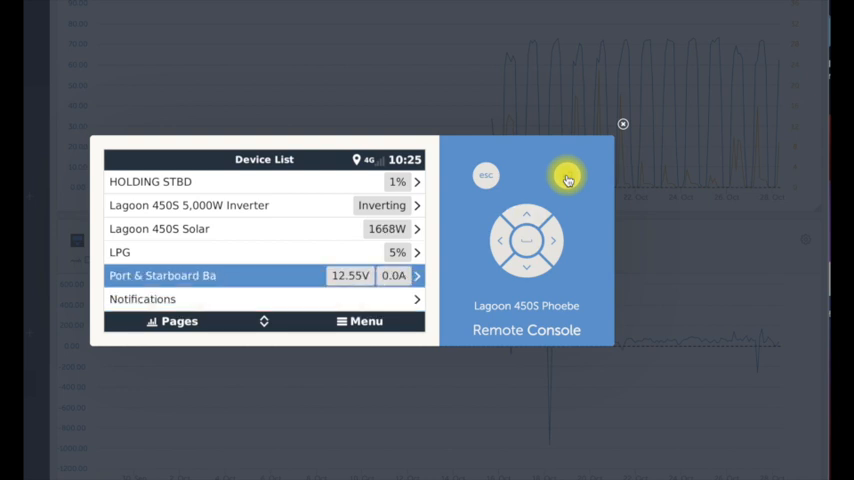
{"action": "key", "text": "Up"}
{"action": "key", "text": "Up"}
{"action": "left_click", "coordinate": [567, 179]}
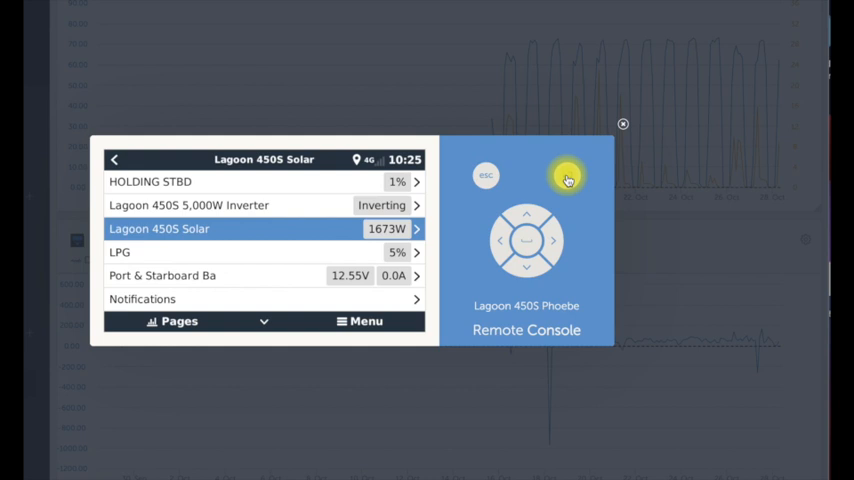
{"action": "key", "text": "Down"}
{"action": "key", "text": "Down"}
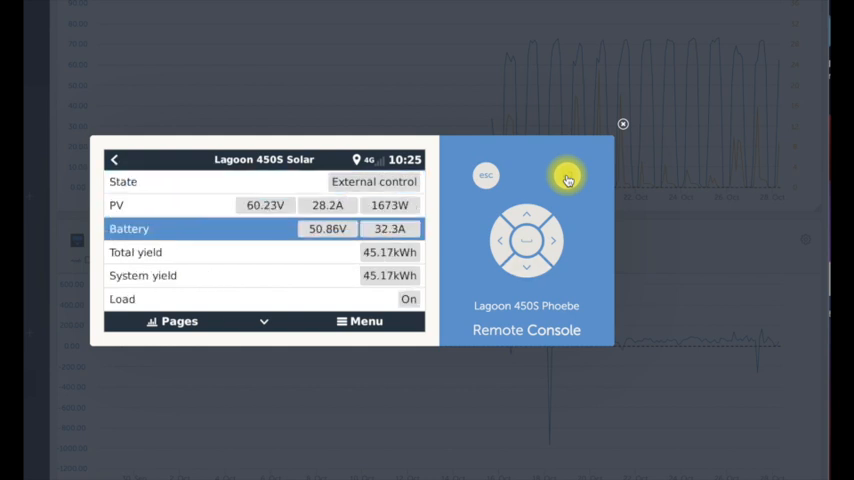
{"action": "key", "text": "Down"}
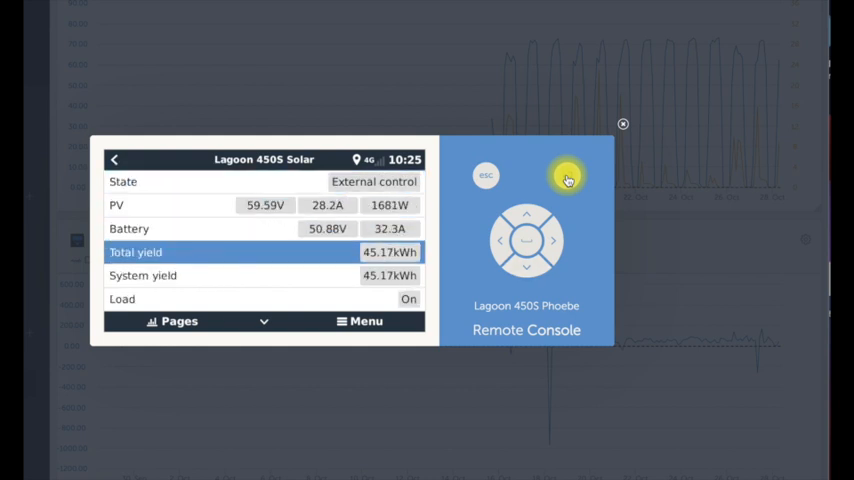
{"action": "key", "text": "Down"}
{"action": "key", "text": "Down"}
{"action": "key", "text": "Down"}
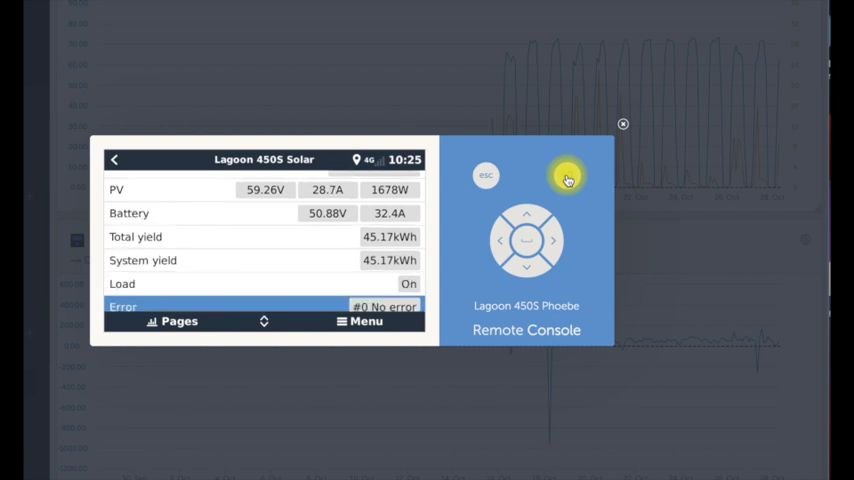
{"action": "key", "text": "Down"}
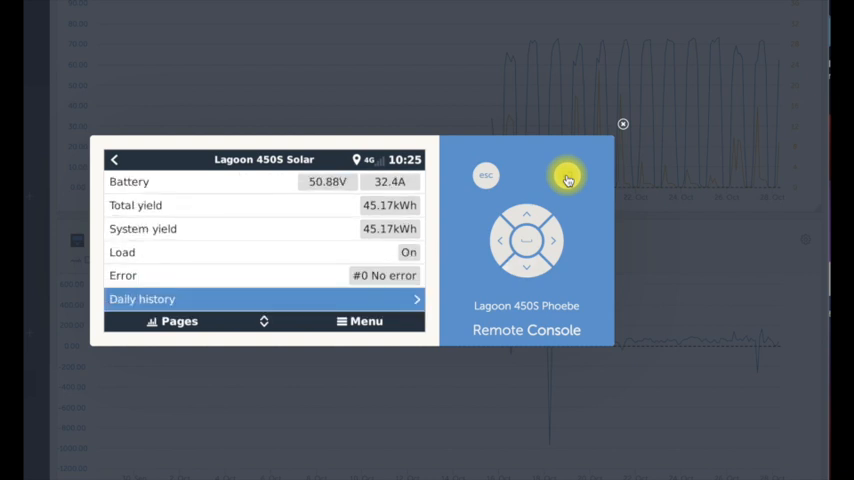
View the solar charger's daily history for today and yesterday, then back out to the device list.
{"action": "key", "text": "Right"}
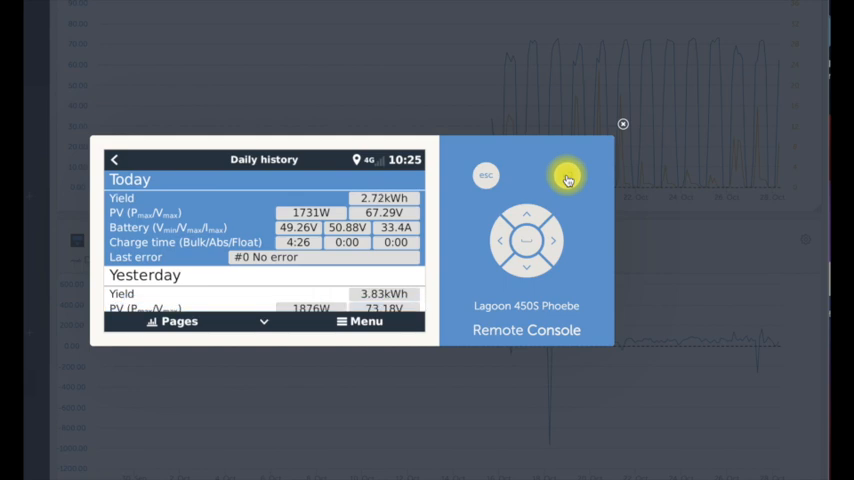
{"action": "key", "text": "Down"}
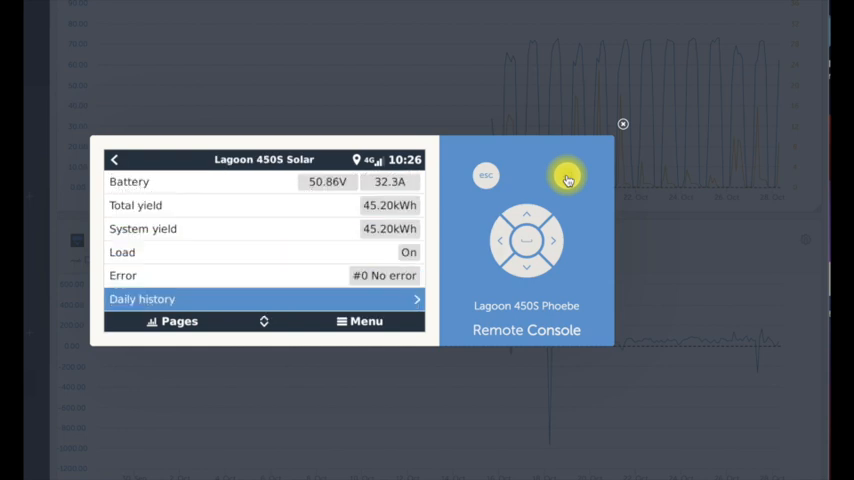
{"action": "key", "text": "Escape"}
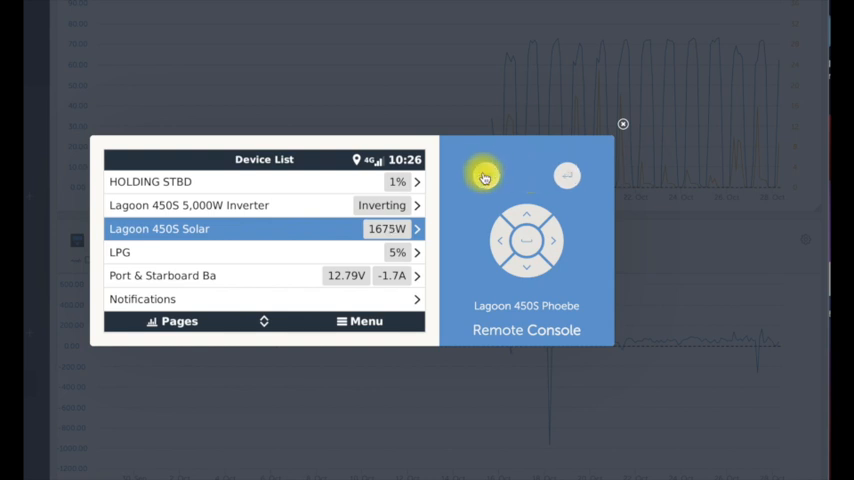
Close the remote console to reveal the Advanced page's 30-day Solar Charger PV Yield chart.
{"action": "left_click", "coordinate": [623, 127]}
{"action": "scroll", "coordinate": [418, 229], "scroll_direction": "up", "scroll_amount": 5}
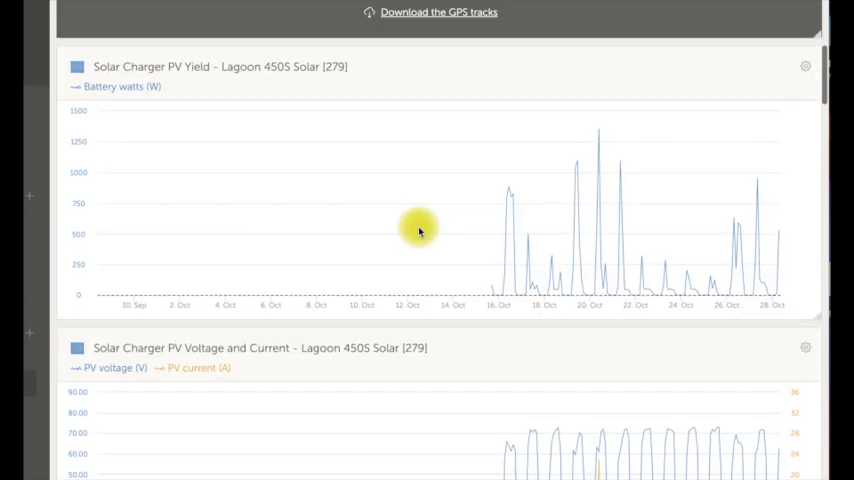
{"action": "scroll", "coordinate": [419, 232], "scroll_direction": "up", "scroll_amount": 1}
{"action": "scroll", "coordinate": [419, 230], "scroll_direction": "up", "scroll_amount": 3}
{"action": "scroll", "coordinate": [419, 232], "scroll_direction": "up", "scroll_amount": 2}
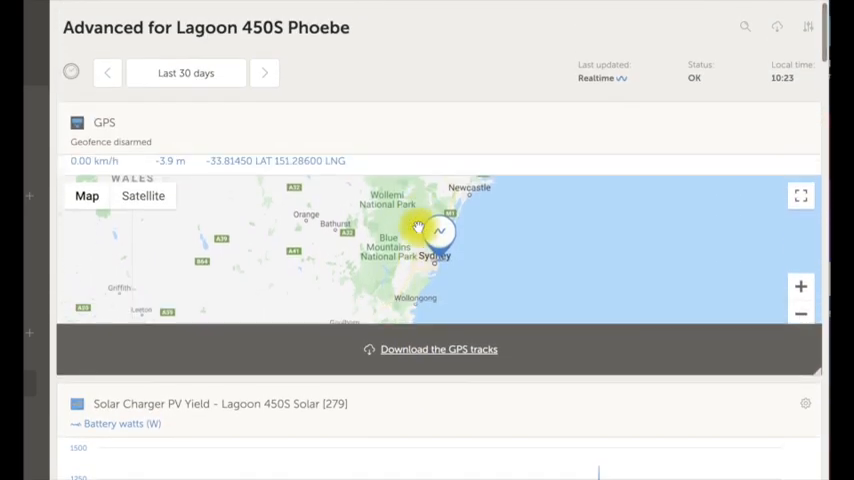
{"action": "scroll", "coordinate": [442, 328], "scroll_direction": "down", "scroll_amount": 5}
{"action": "scroll", "coordinate": [444, 328], "scroll_direction": "down", "scroll_amount": 2}
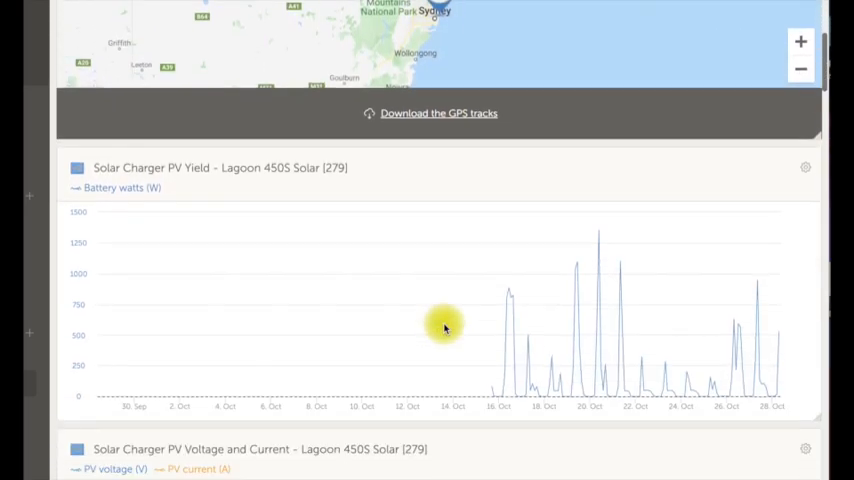
{"action": "scroll", "coordinate": [445, 328], "scroll_direction": "down", "scroll_amount": 3}
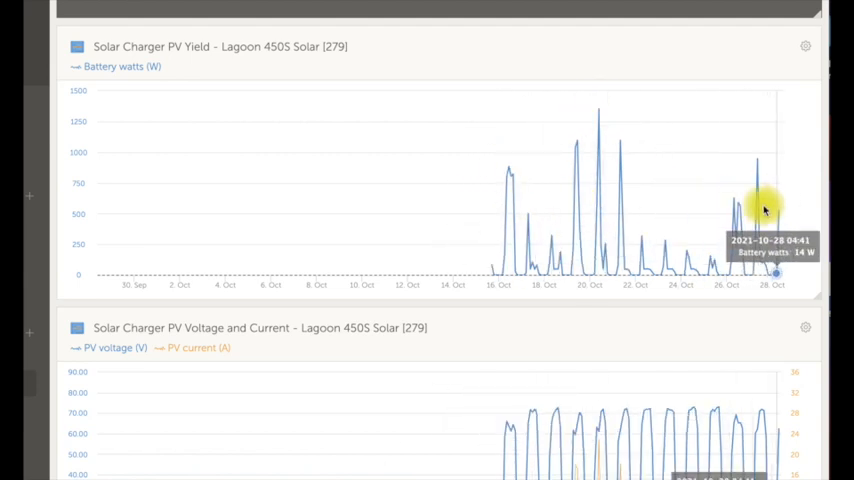
{"action": "scroll", "coordinate": [612, 282], "scroll_direction": "down", "scroll_amount": 1}
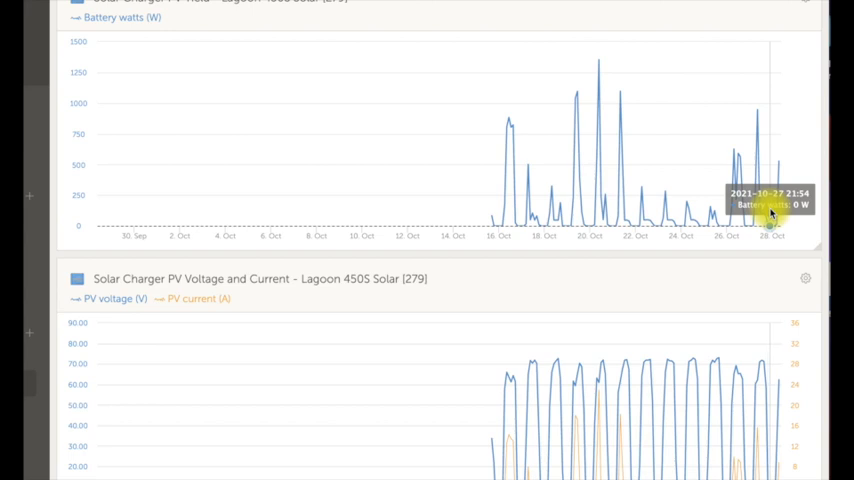
Zoom the PV Yield chart to 27 October and review that day's PV voltage, current and DC System charts.
{"action": "left_click_drag", "start_coordinate": [771, 213], "coordinate": [750, 213]}
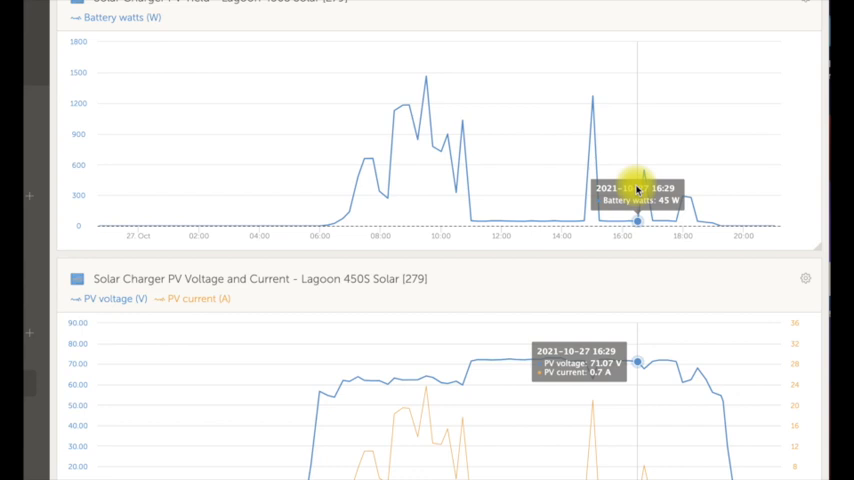
{"action": "scroll", "coordinate": [606, 262], "scroll_direction": "down", "scroll_amount": 3}
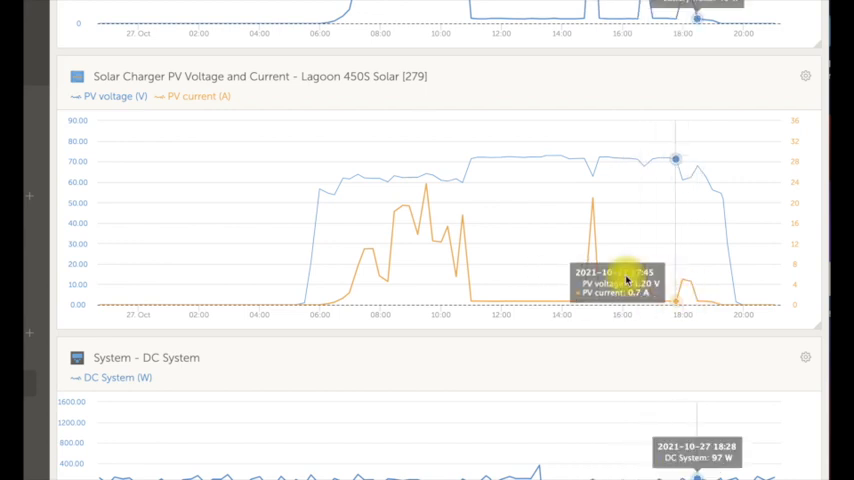
{"action": "scroll", "coordinate": [518, 300], "scroll_direction": "down", "scroll_amount": 2}
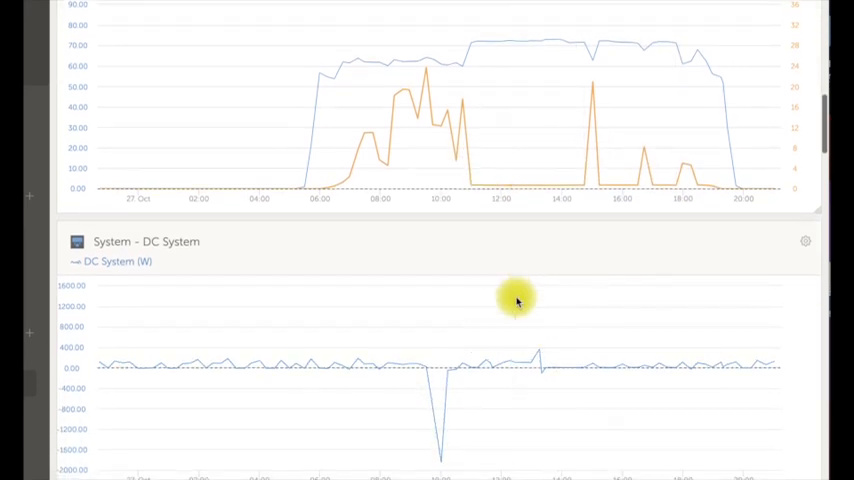
{"action": "mouse_move", "coordinate": [591, 90]}
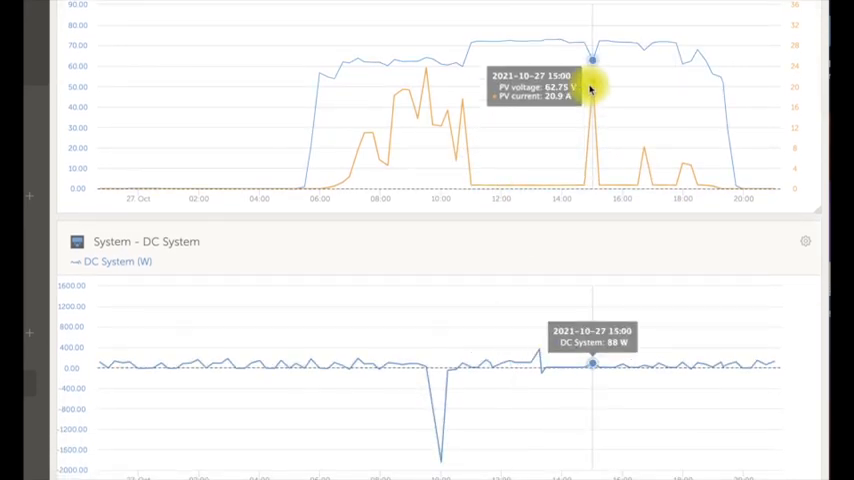
{"action": "scroll", "coordinate": [541, 248], "scroll_direction": "down", "scroll_amount": 2}
{"action": "scroll", "coordinate": [541, 248], "scroll_direction": "down", "scroll_amount": 2}
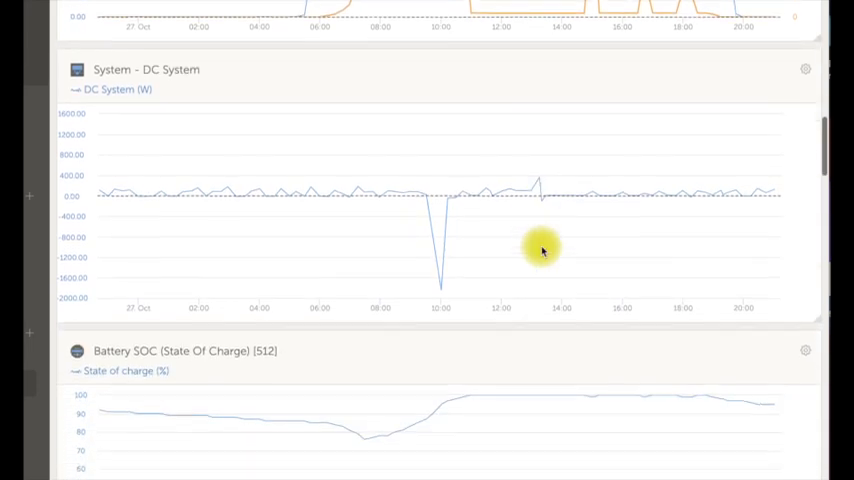
{"action": "scroll", "coordinate": [541, 248], "scroll_direction": "down", "scroll_amount": 2}
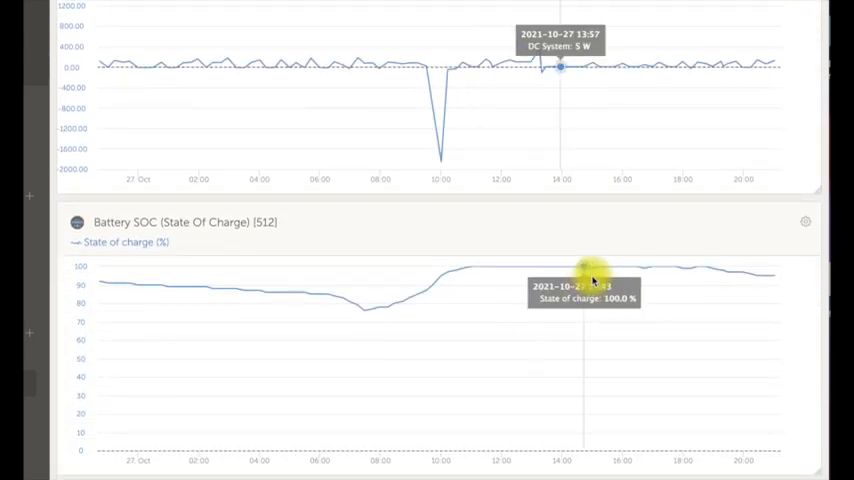
{"action": "scroll", "coordinate": [556, 281], "scroll_direction": "down", "scroll_amount": 2}
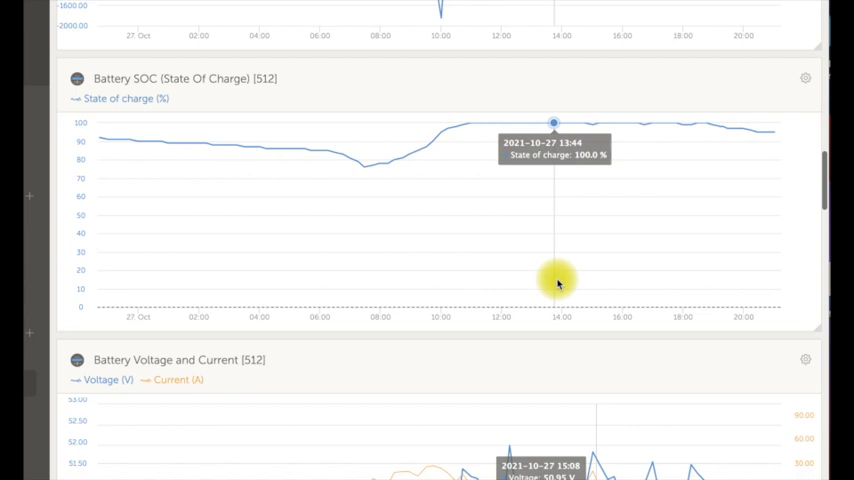
{"action": "scroll", "coordinate": [557, 283], "scroll_direction": "down", "scroll_amount": 1}
{"action": "scroll", "coordinate": [557, 283], "scroll_direction": "down", "scroll_amount": 1}
{"action": "scroll", "coordinate": [557, 283], "scroll_direction": "down", "scroll_amount": 1}
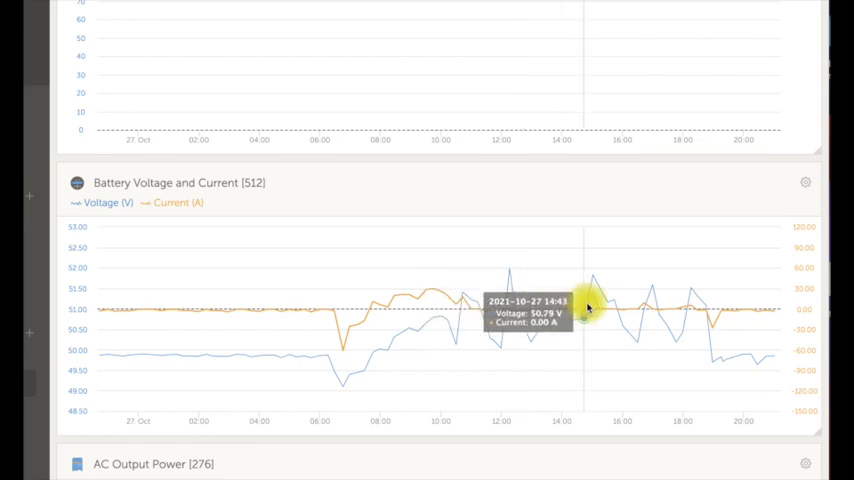
{"action": "scroll", "coordinate": [578, 300], "scroll_direction": "up", "scroll_amount": 2}
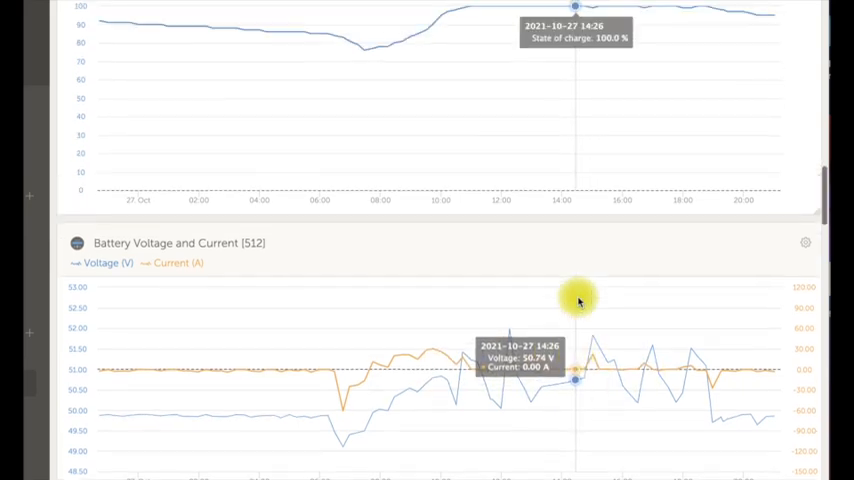
{"action": "scroll", "coordinate": [578, 299], "scroll_direction": "up", "scroll_amount": 10}
{"action": "scroll", "coordinate": [578, 299], "scroll_direction": "up", "scroll_amount": 10}
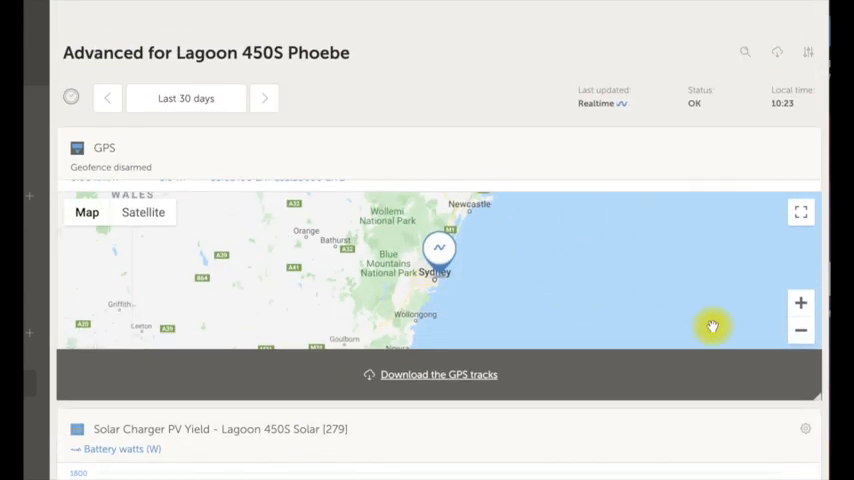
After reviewing 27 October battery SOC and voltage charts, bring up the date range choices.
{"action": "left_click", "coordinate": [191, 102]}
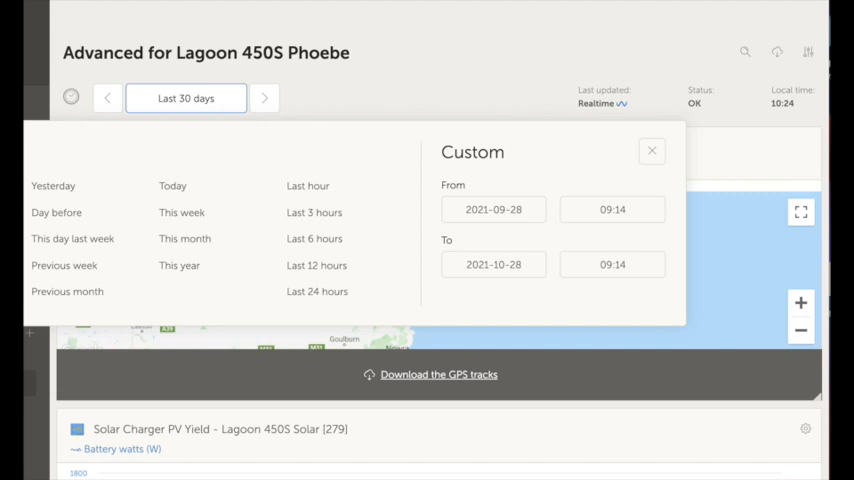
Dismiss the date choices and zoom the DC System chart onto the 17–18 October dip near -2043 W.
{"action": "left_click", "coordinate": [143, 139]}
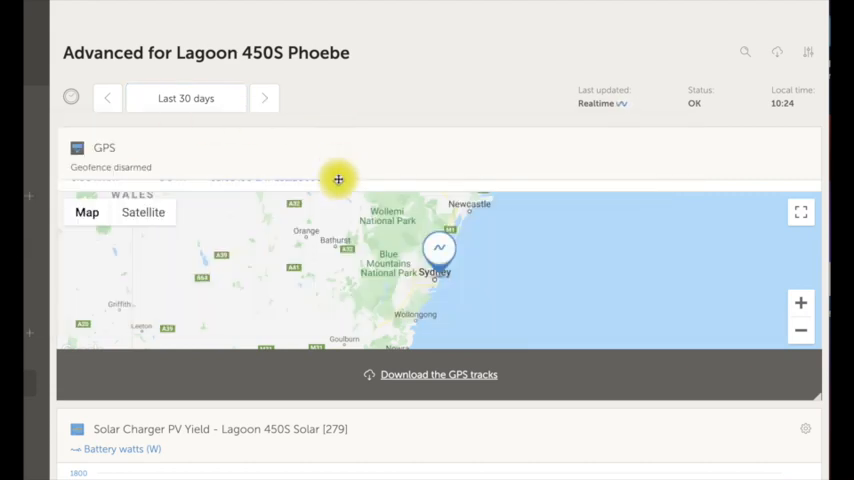
{"action": "scroll", "coordinate": [416, 388], "scroll_direction": "down", "scroll_amount": 3}
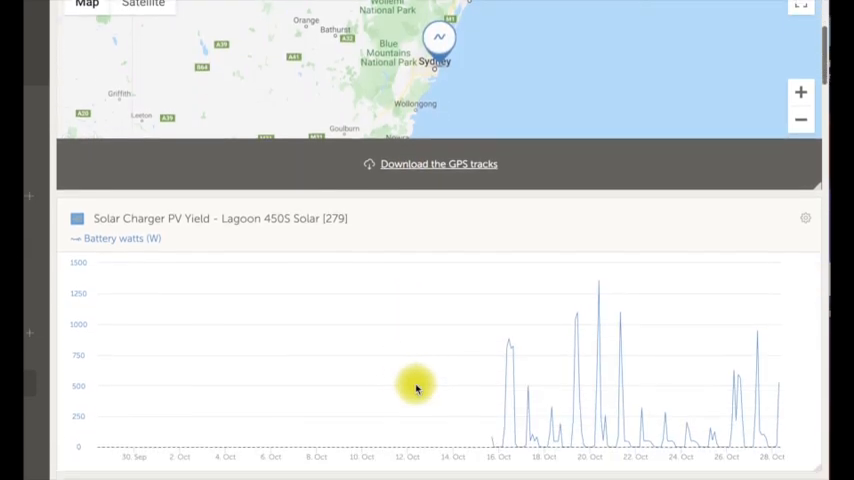
{"action": "scroll", "coordinate": [416, 385], "scroll_direction": "down", "scroll_amount": 2}
{"action": "scroll", "coordinate": [416, 385], "scroll_direction": "down", "scroll_amount": 5}
{"action": "scroll", "coordinate": [417, 387], "scroll_direction": "down", "scroll_amount": 2}
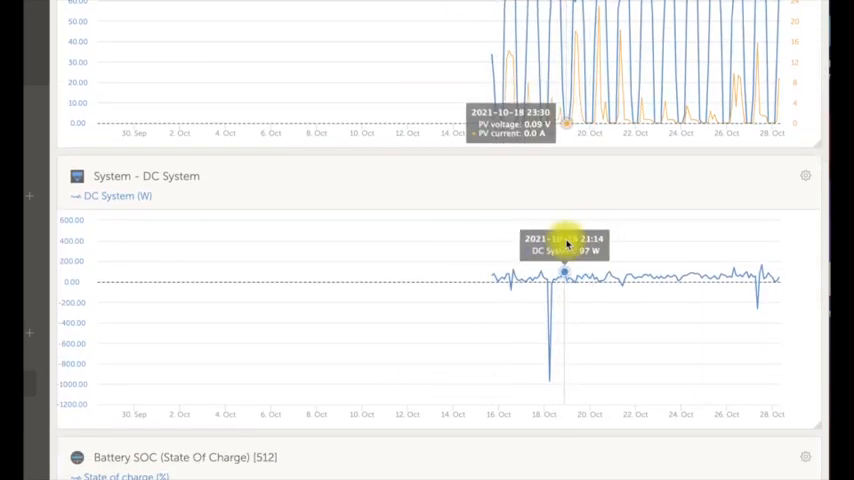
{"action": "left_click_drag", "start_coordinate": [566, 245], "coordinate": [537, 243]}
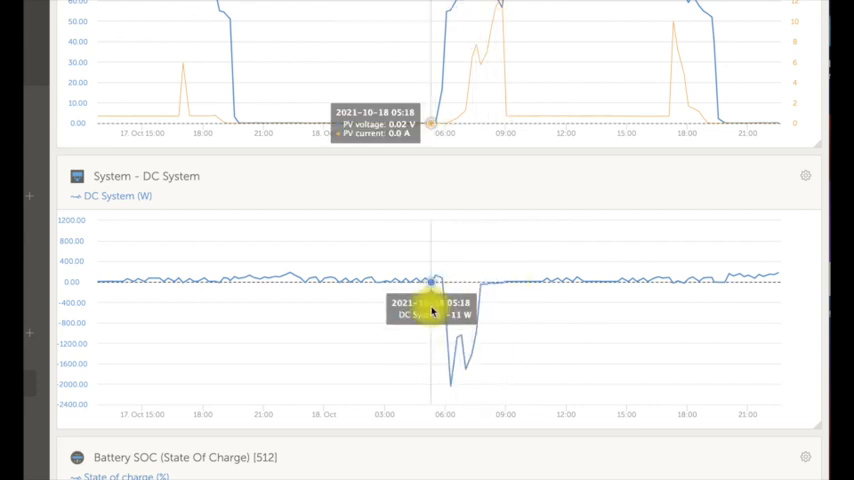
{"action": "scroll", "coordinate": [435, 305], "scroll_direction": "down", "scroll_amount": 5}
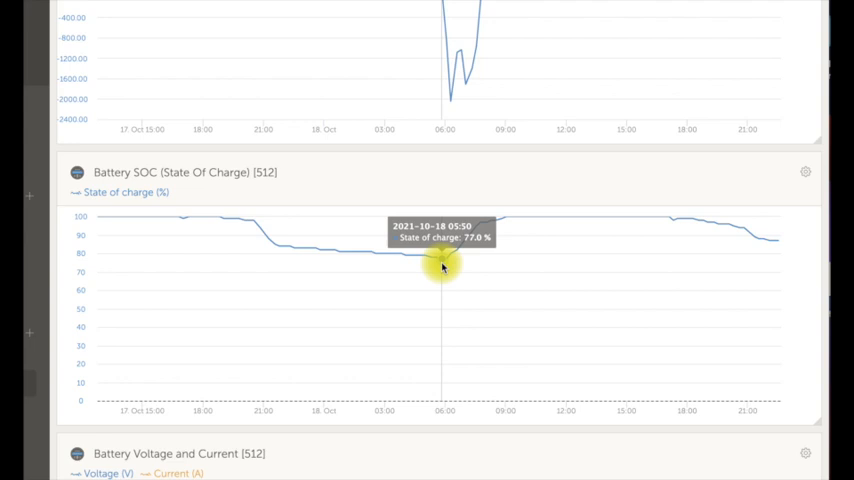
{"action": "mouse_move", "coordinate": [457, 290]}
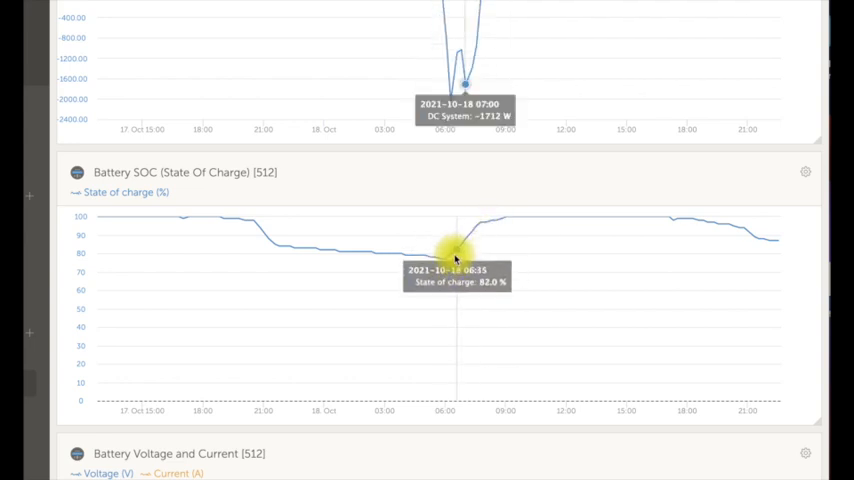
{"action": "scroll", "coordinate": [450, 269], "scroll_direction": "up", "scroll_amount": 1}
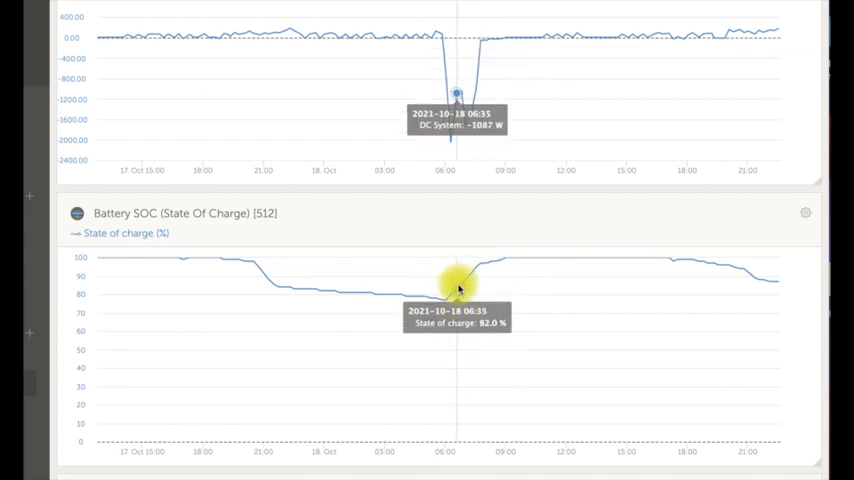
{"action": "scroll", "coordinate": [457, 286], "scroll_direction": "down", "scroll_amount": 5}
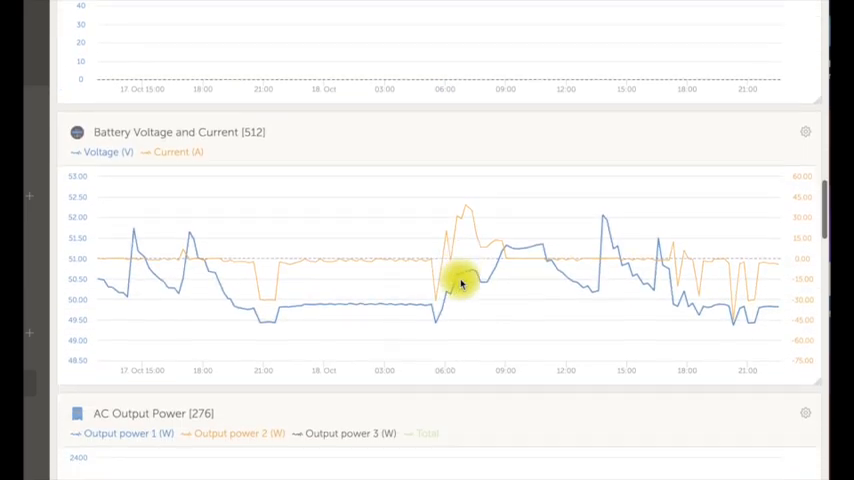
{"action": "scroll", "coordinate": [458, 289], "scroll_direction": "down", "scroll_amount": 1}
{"action": "scroll", "coordinate": [460, 282], "scroll_direction": "down", "scroll_amount": 5}
{"action": "scroll", "coordinate": [460, 281], "scroll_direction": "up", "scroll_amount": 2}
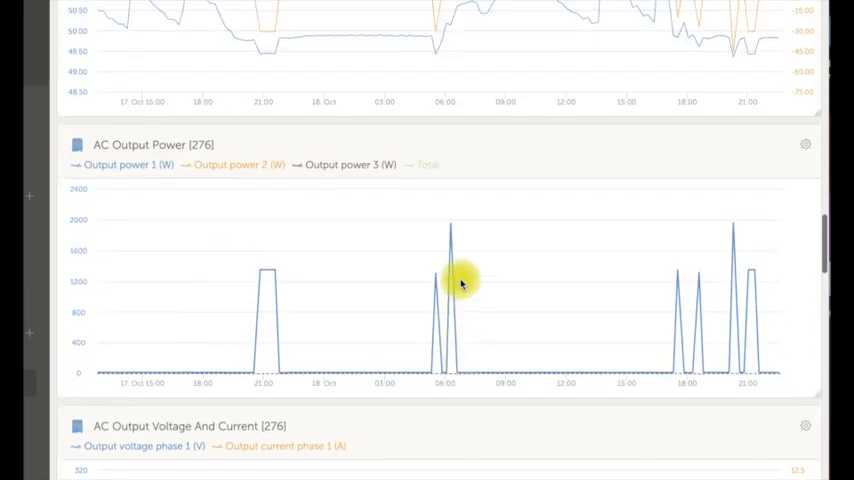
{"action": "scroll", "coordinate": [430, 281], "scroll_direction": "up", "scroll_amount": 2}
{"action": "scroll", "coordinate": [430, 281], "scroll_direction": "up", "scroll_amount": 5}
{"action": "scroll", "coordinate": [433, 279], "scroll_direction": "up", "scroll_amount": 5}
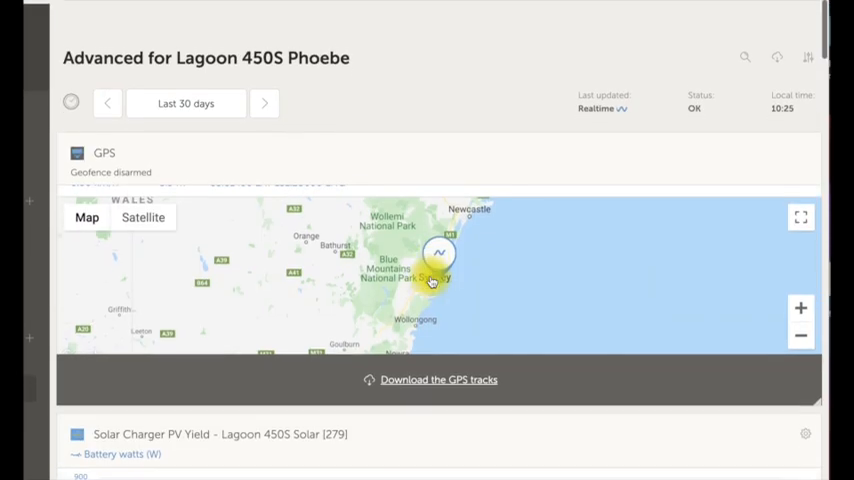
Set the dashboard time range to Last 2 days (26–28 October).
{"action": "left_click", "coordinate": [190, 102]}
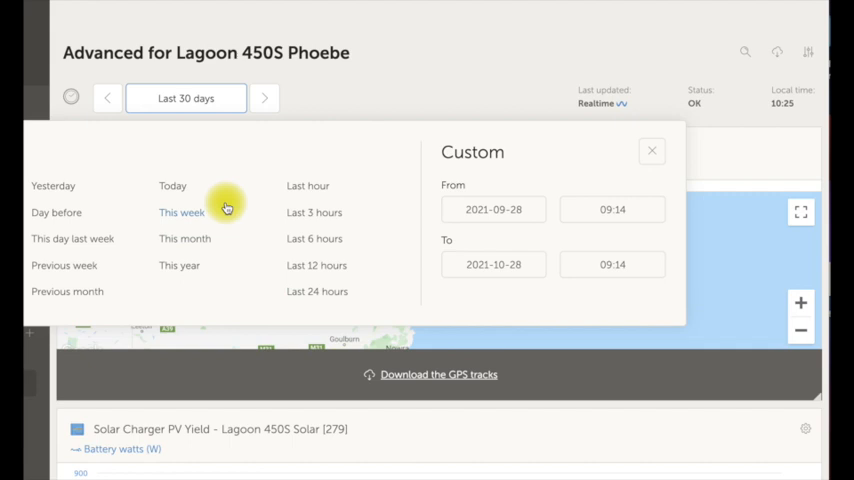
{"action": "left_click", "coordinate": [182, 212]}
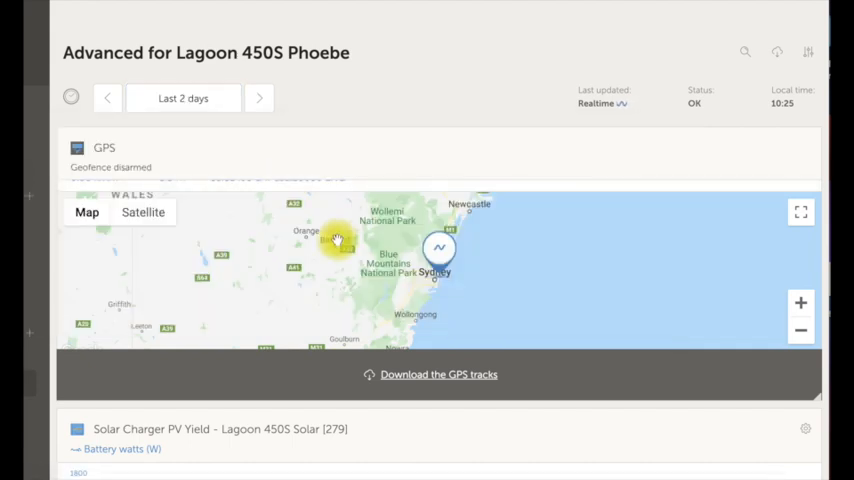
{"action": "scroll", "coordinate": [454, 380], "scroll_direction": "down", "scroll_amount": 1}
{"action": "scroll", "coordinate": [454, 389], "scroll_direction": "down", "scroll_amount": 3}
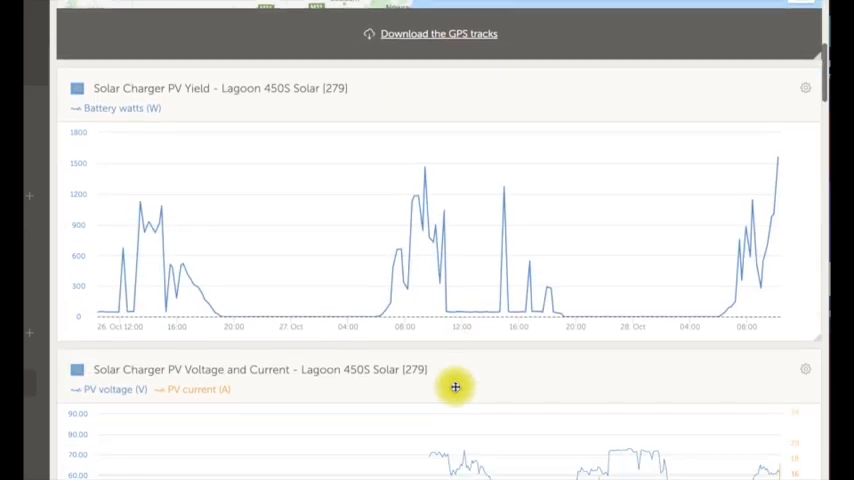
{"action": "scroll", "coordinate": [455, 390], "scroll_direction": "down", "scroll_amount": 2}
{"action": "scroll", "coordinate": [457, 391], "scroll_direction": "down", "scroll_amount": 2}
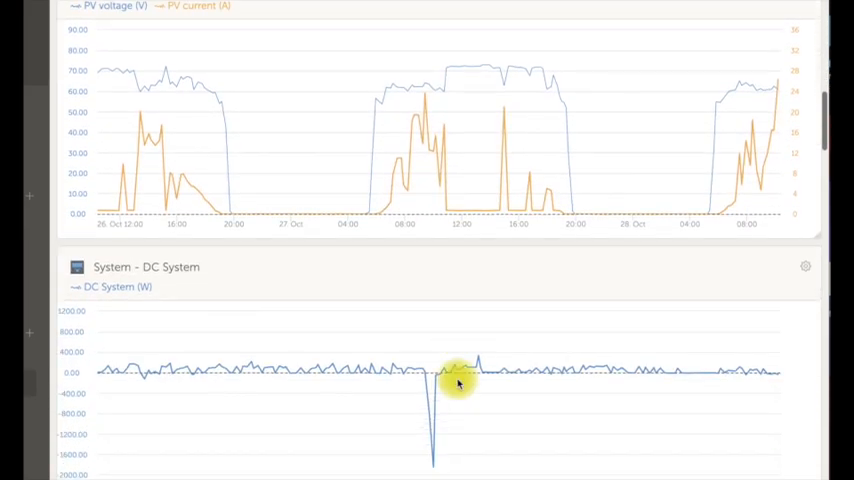
{"action": "scroll", "coordinate": [457, 381], "scroll_direction": "down", "scroll_amount": 2}
{"action": "scroll", "coordinate": [457, 379], "scroll_direction": "down", "scroll_amount": 3}
{"action": "scroll", "coordinate": [457, 380], "scroll_direction": "down", "scroll_amount": 2}
{"action": "scroll", "coordinate": [457, 381], "scroll_direction": "down", "scroll_amount": 3}
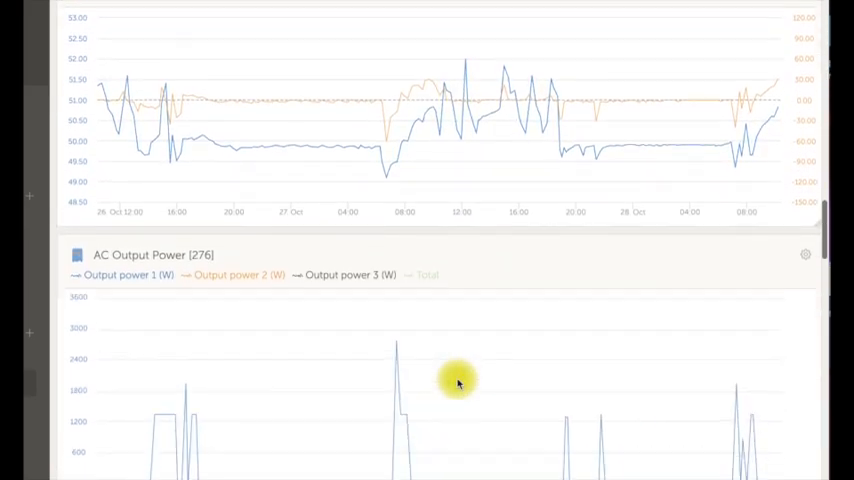
{"action": "scroll", "coordinate": [457, 381], "scroll_direction": "down", "scroll_amount": 1}
{"action": "scroll", "coordinate": [458, 382], "scroll_direction": "down", "scroll_amount": 1}
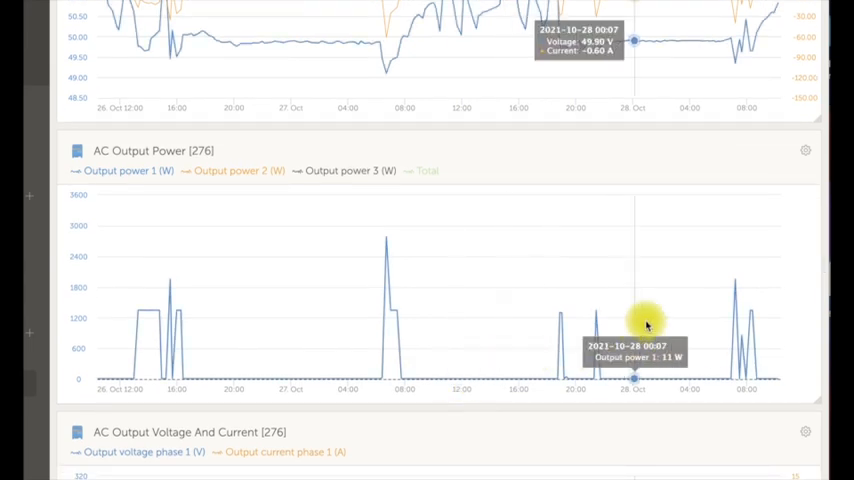
{"action": "mouse_move", "coordinate": [387, 240]}
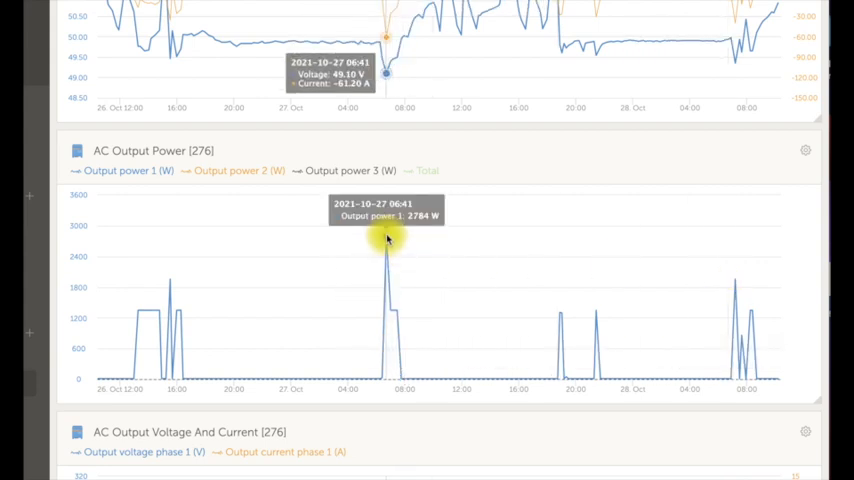
{"action": "scroll", "coordinate": [388, 238], "scroll_direction": "down", "scroll_amount": 1}
{"action": "scroll", "coordinate": [388, 238], "scroll_direction": "up", "scroll_amount": 1}
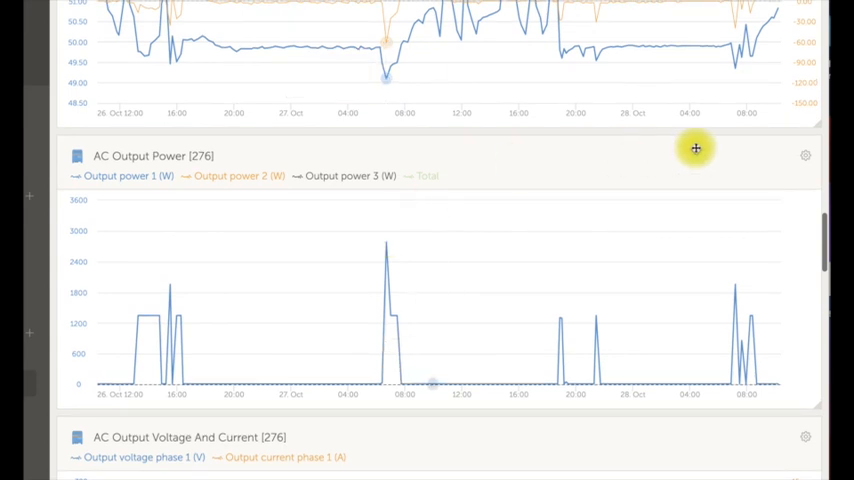
Enable 'Show range values' in the AC Output Power chart settings so peaks use min-max data.
{"action": "left_click", "coordinate": [808, 160]}
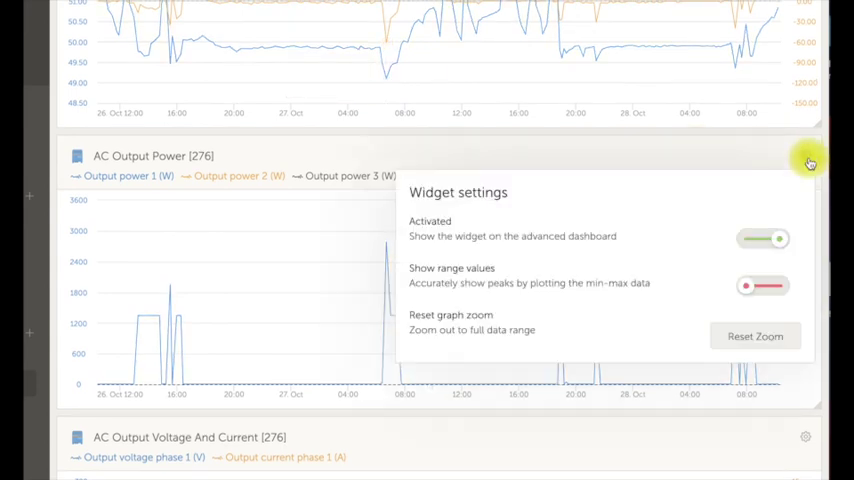
{"action": "left_click", "coordinate": [776, 290]}
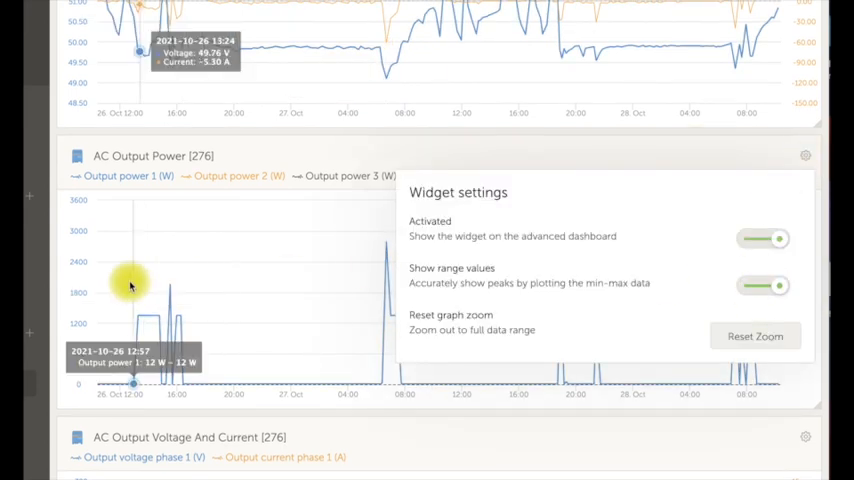
{"action": "left_click", "coordinate": [53, 303]}
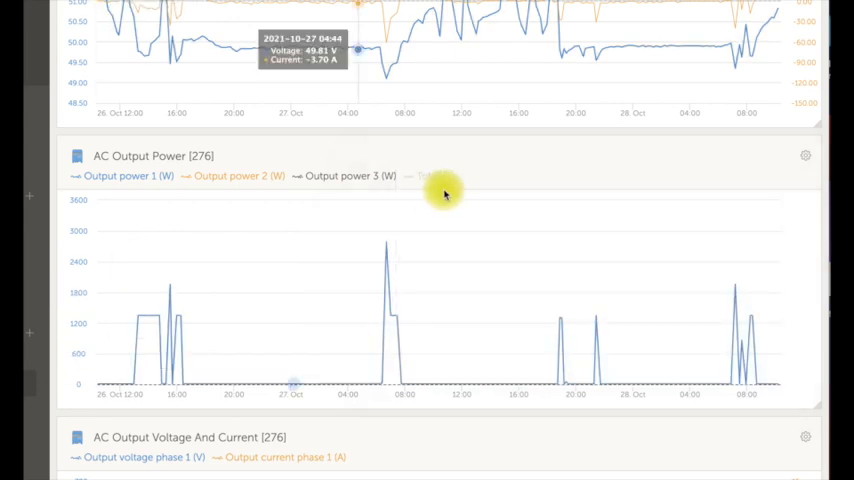
{"action": "mouse_move", "coordinate": [401, 303]}
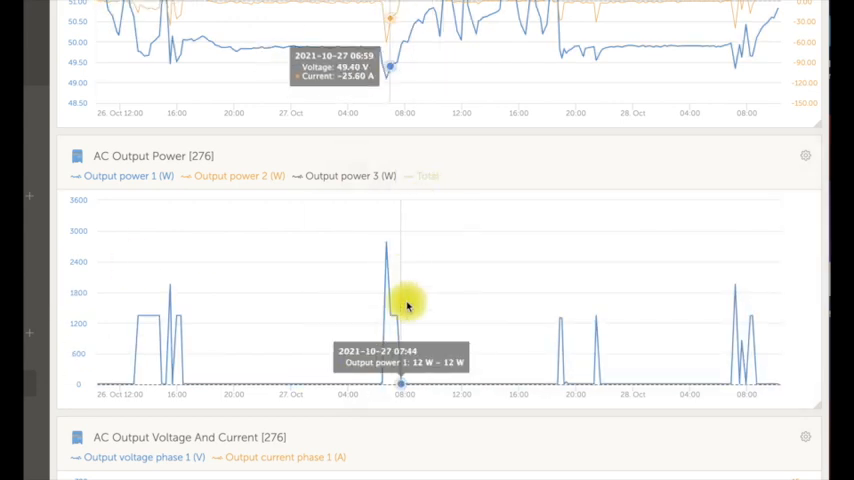
{"action": "scroll", "coordinate": [408, 301], "scroll_direction": "down", "scroll_amount": 3}
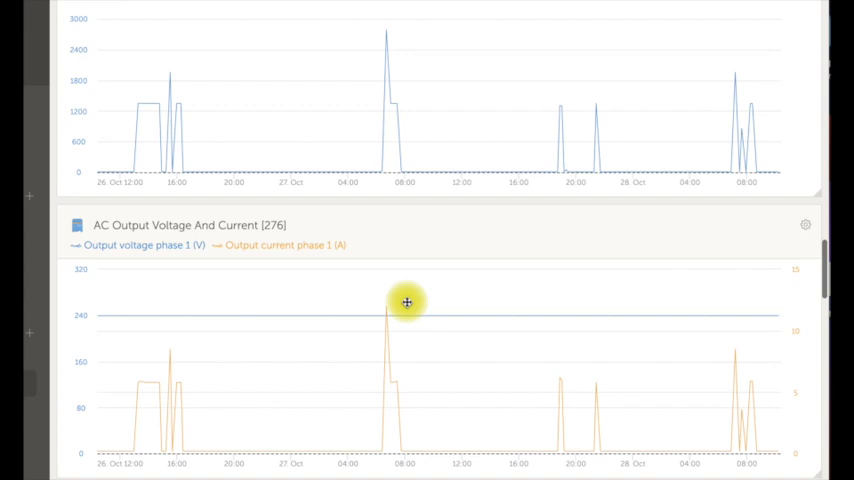
{"action": "scroll", "coordinate": [406, 303], "scroll_direction": "up", "scroll_amount": 2}
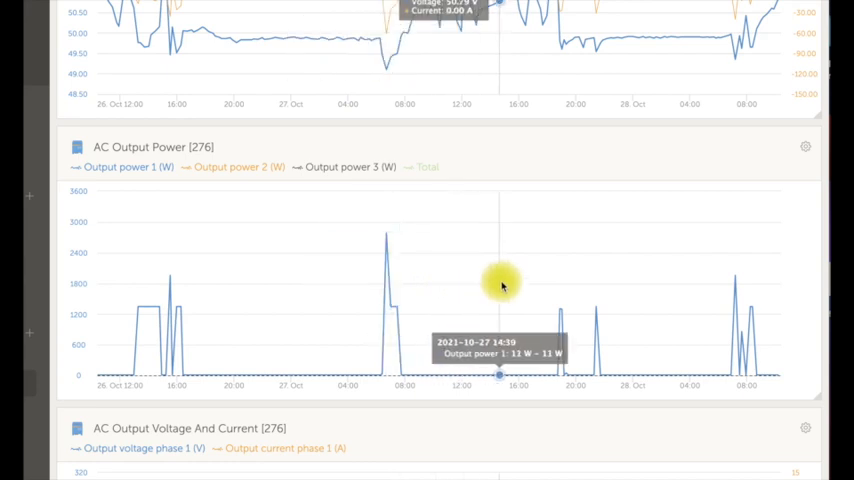
{"action": "scroll", "coordinate": [502, 286], "scroll_direction": "down", "scroll_amount": 2}
{"action": "scroll", "coordinate": [502, 286], "scroll_direction": "down", "scroll_amount": 2}
{"action": "scroll", "coordinate": [502, 286], "scroll_direction": "down", "scroll_amount": 1}
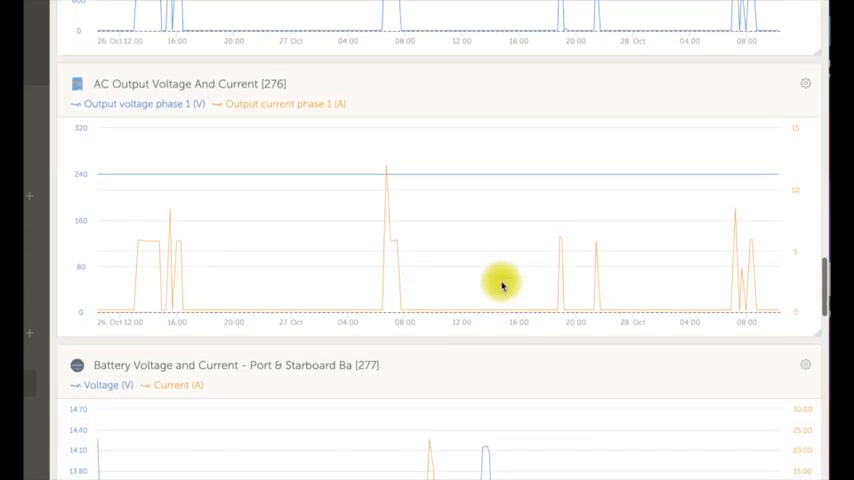
{"action": "scroll", "coordinate": [502, 286], "scroll_direction": "down", "scroll_amount": 2}
{"action": "scroll", "coordinate": [502, 286], "scroll_direction": "down", "scroll_amount": 1}
{"action": "scroll", "coordinate": [502, 286], "scroll_direction": "down", "scroll_amount": 1}
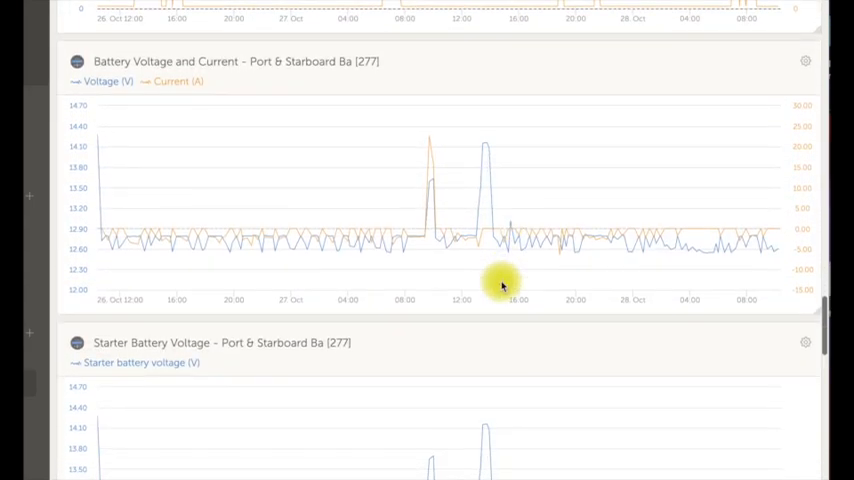
{"action": "scroll", "coordinate": [502, 286], "scroll_direction": "up", "scroll_amount": 1}
{"action": "scroll", "coordinate": [502, 286], "scroll_direction": "up", "scroll_amount": 6}
{"action": "scroll", "coordinate": [502, 286], "scroll_direction": "up", "scroll_amount": 5}
{"action": "scroll", "coordinate": [502, 286], "scroll_direction": "down", "scroll_amount": 1}
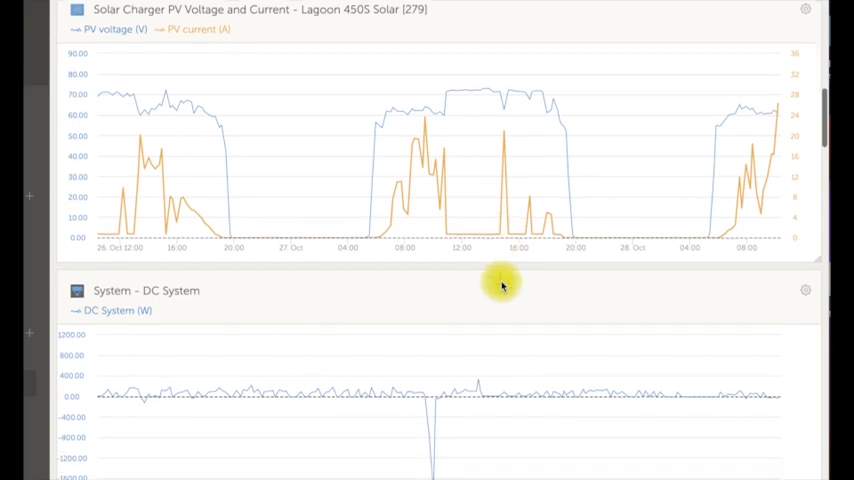
{"action": "scroll", "coordinate": [502, 286], "scroll_direction": "up", "scroll_amount": 2}
{"action": "scroll", "coordinate": [502, 286], "scroll_direction": "up", "scroll_amount": 3}
{"action": "scroll", "coordinate": [502, 286], "scroll_direction": "up", "scroll_amount": 2}
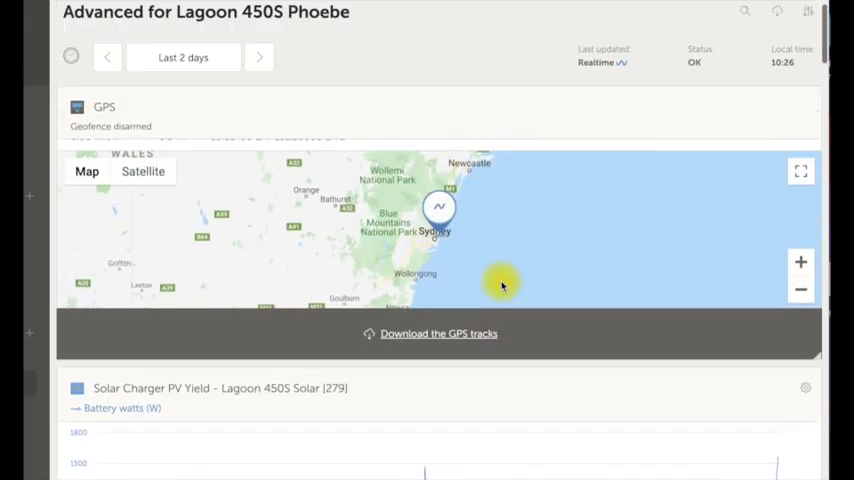
{"action": "scroll", "coordinate": [502, 286], "scroll_direction": "up", "scroll_amount": 1}
{"action": "scroll", "coordinate": [505, 414], "scroll_direction": "down", "scroll_amount": 4}
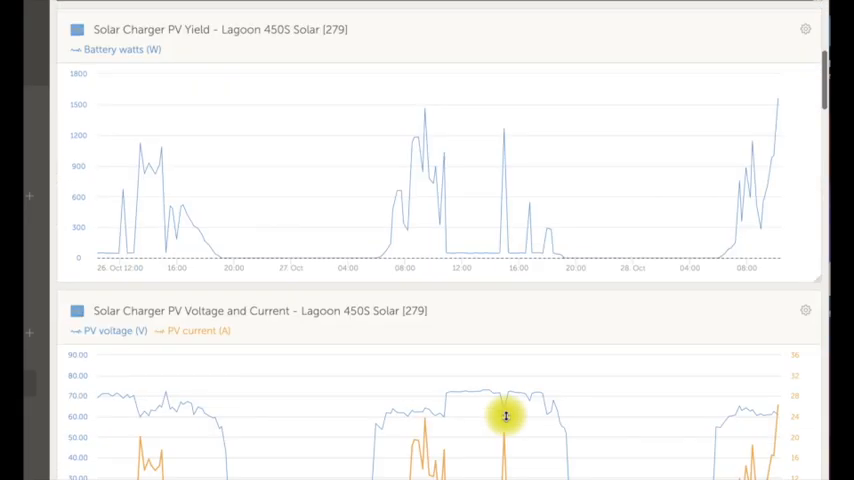
{"action": "scroll", "coordinate": [505, 414], "scroll_direction": "down", "scroll_amount": 2}
{"action": "scroll", "coordinate": [506, 418], "scroll_direction": "down", "scroll_amount": 3}
{"action": "scroll", "coordinate": [506, 420], "scroll_direction": "down", "scroll_amount": 1}
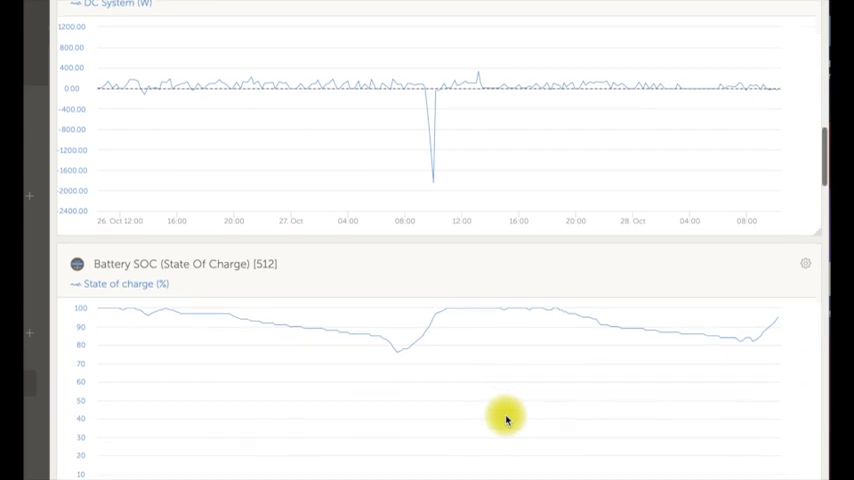
{"action": "scroll", "coordinate": [507, 419], "scroll_direction": "down", "scroll_amount": 2}
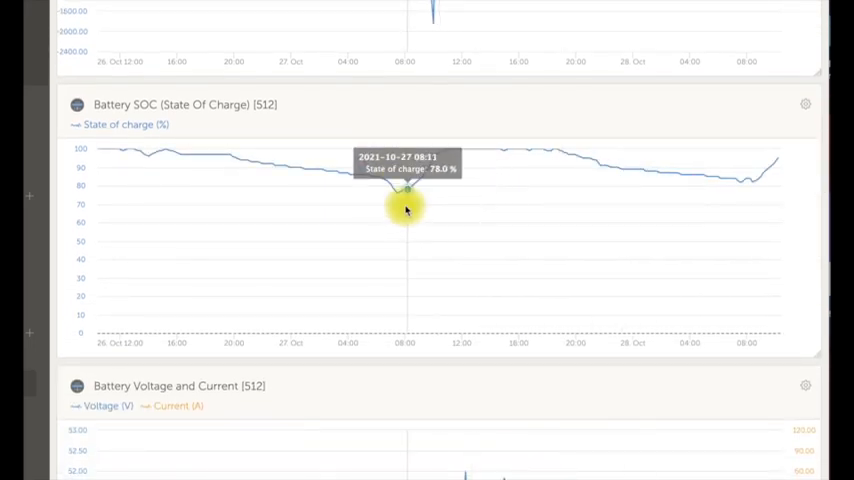